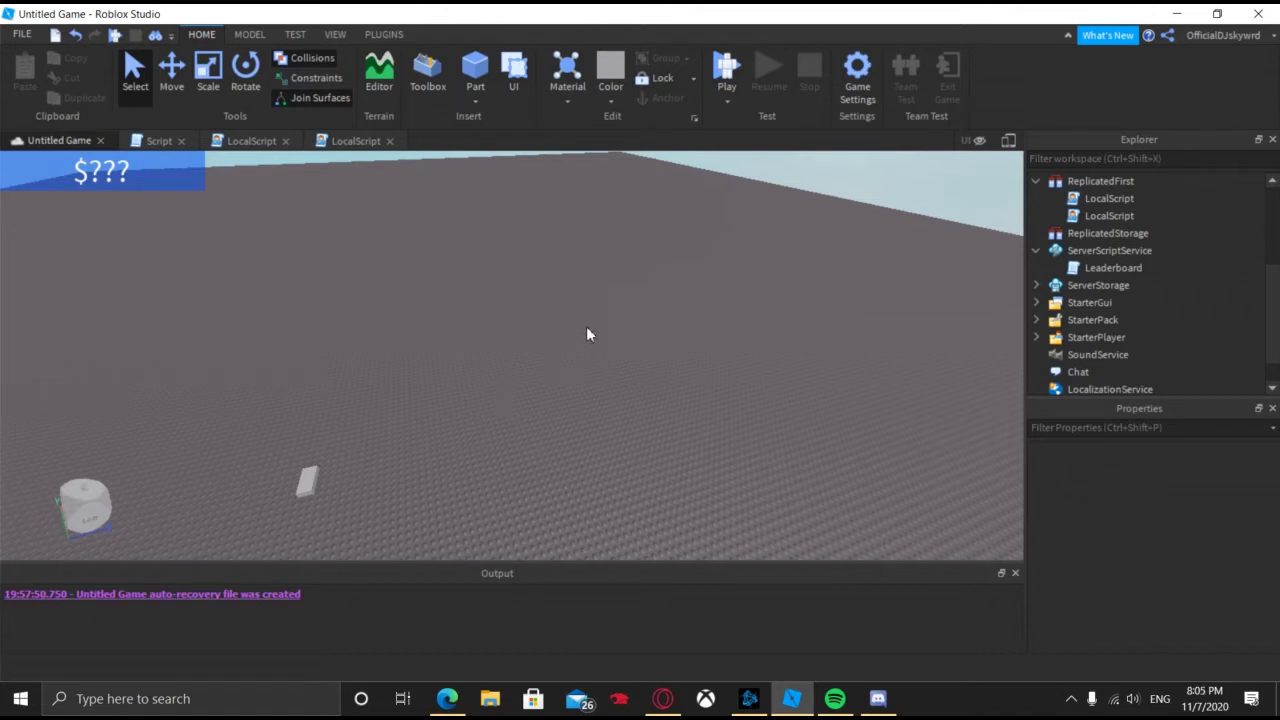
Orbit and tilt the viewport camera to look over the baseplate and sky.
right_click_drag(737, 325, 787, 349)
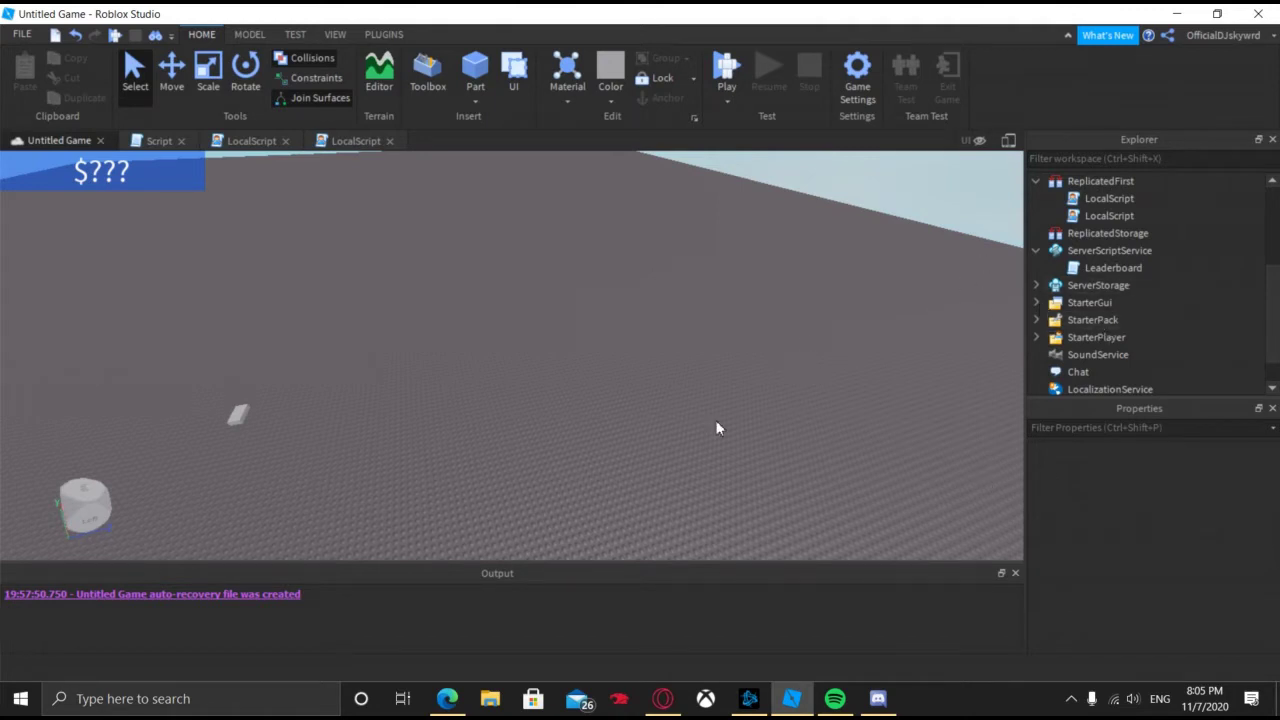
right_click_drag(616, 332, 641, 407)
key("s")
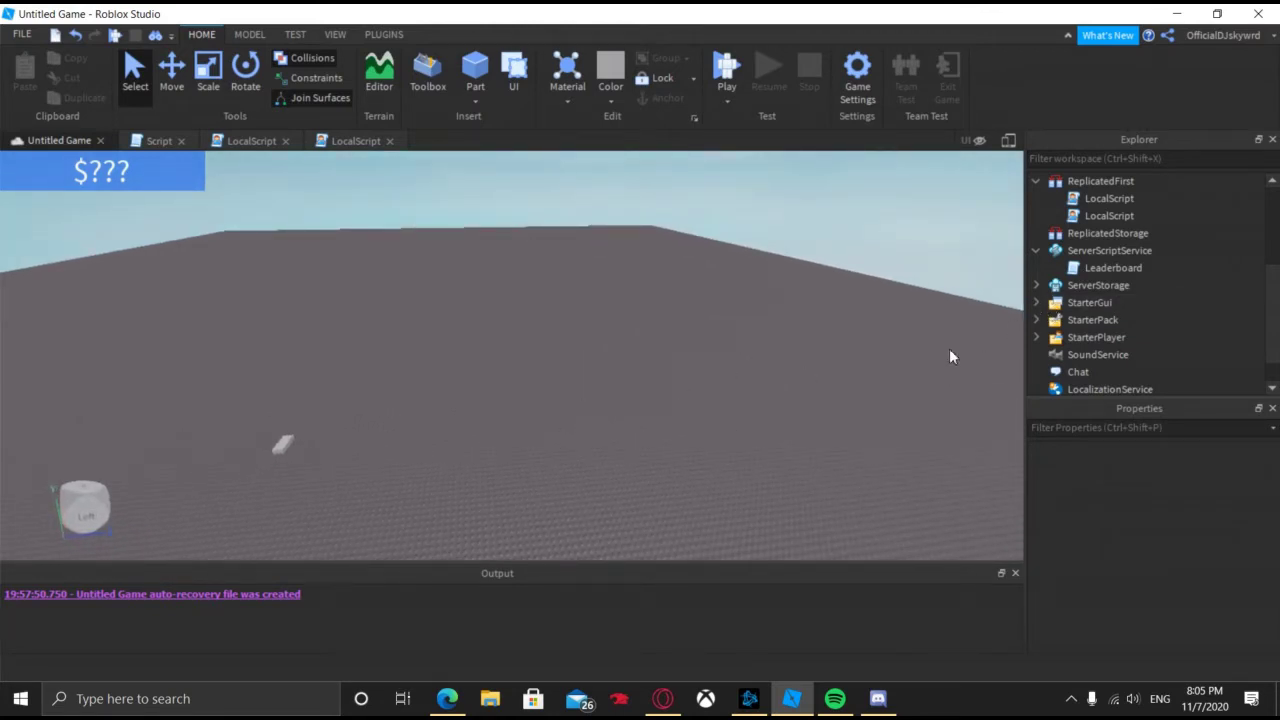
Collapse LoadingScreen and insert a new ScreenGui into StarterGui, ready to add elements.
left_click(1036, 302)
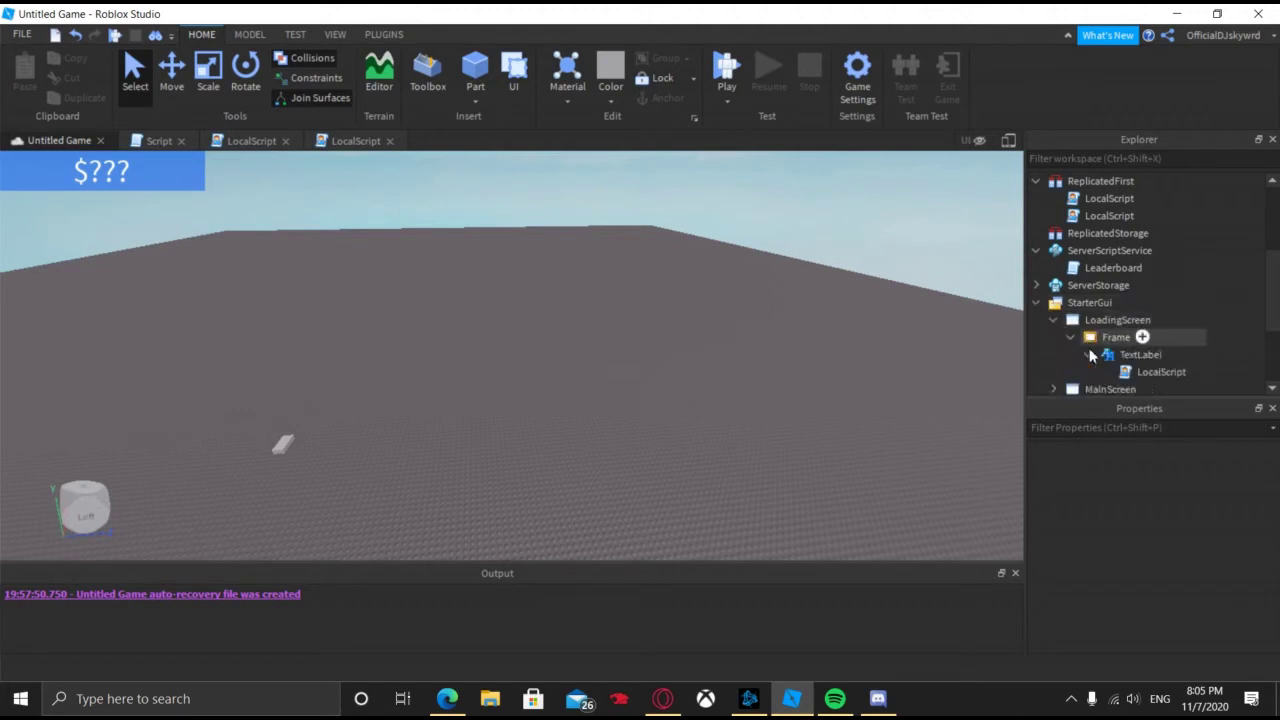
scroll(1094, 340, "down", 3)
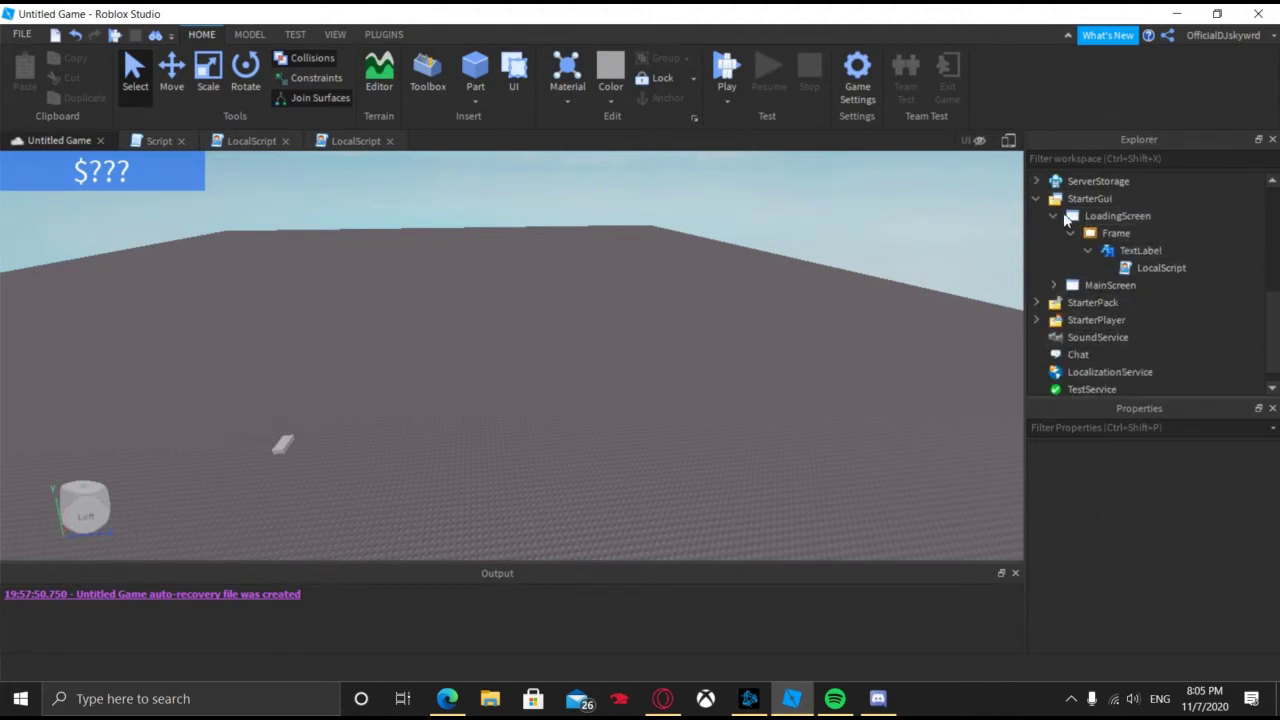
double_click(1093, 218)
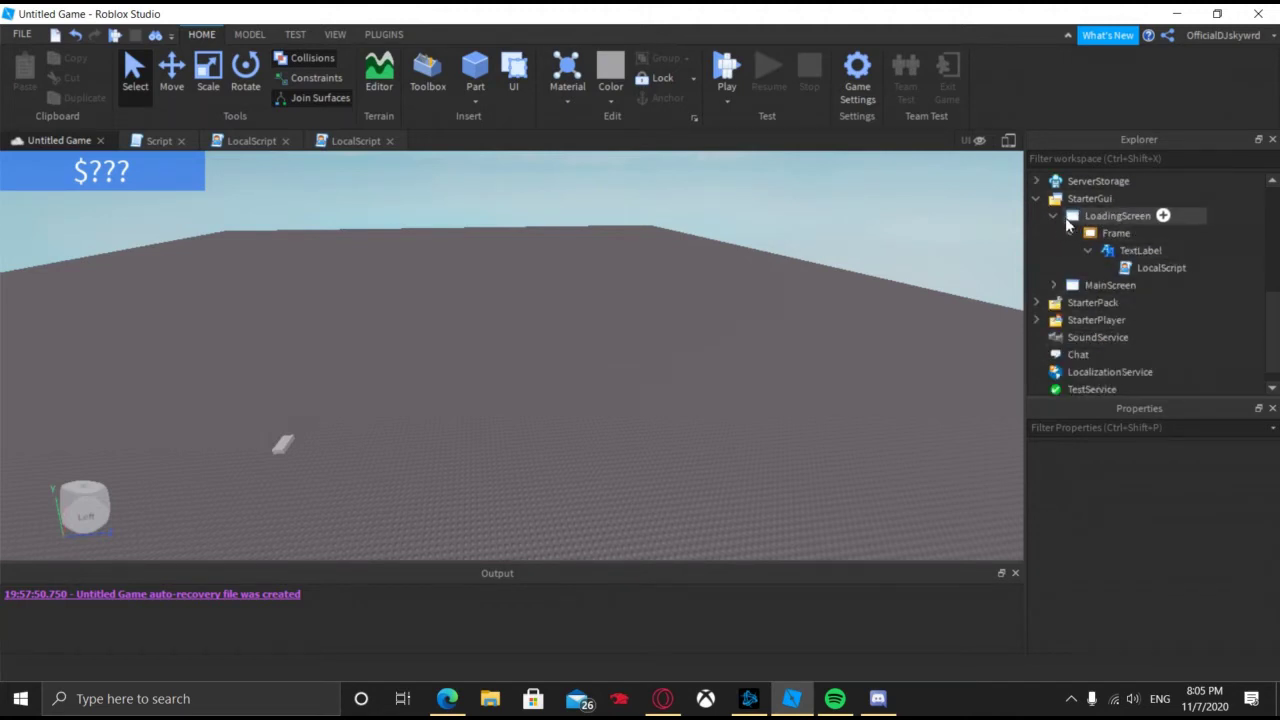
left_click(1122, 234)
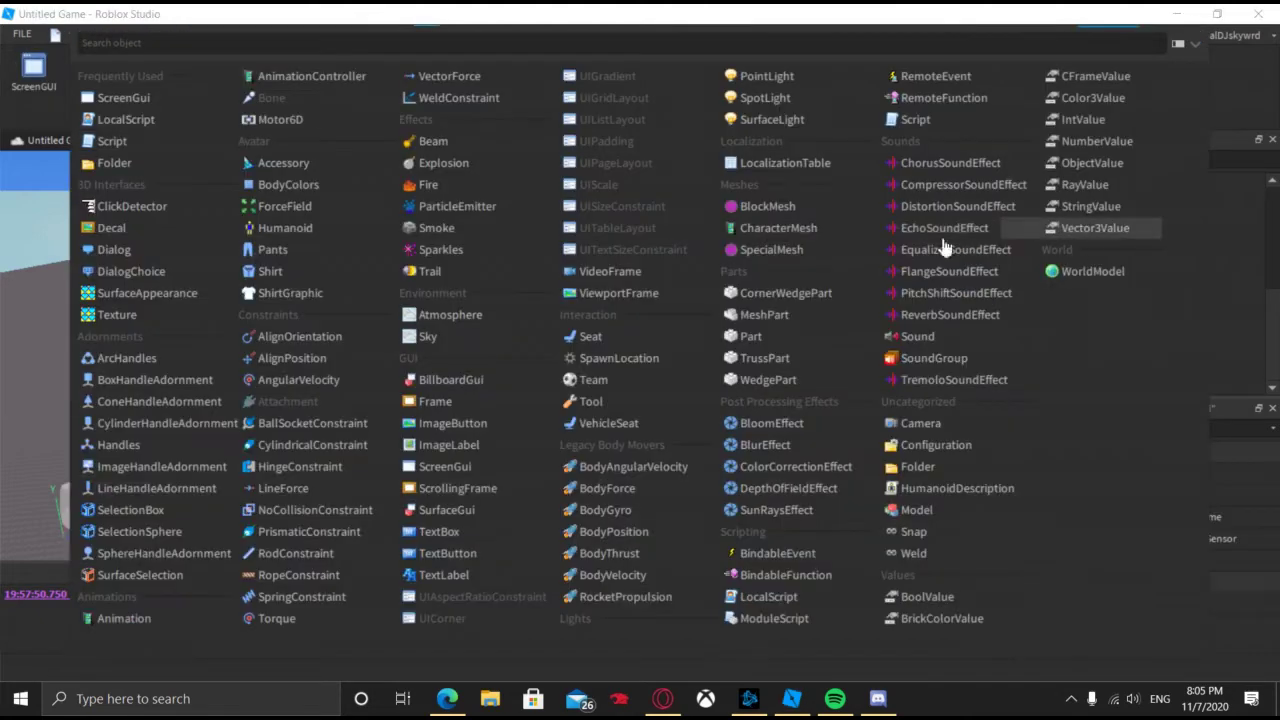
left_click(117, 99)
left_click(1147, 285)
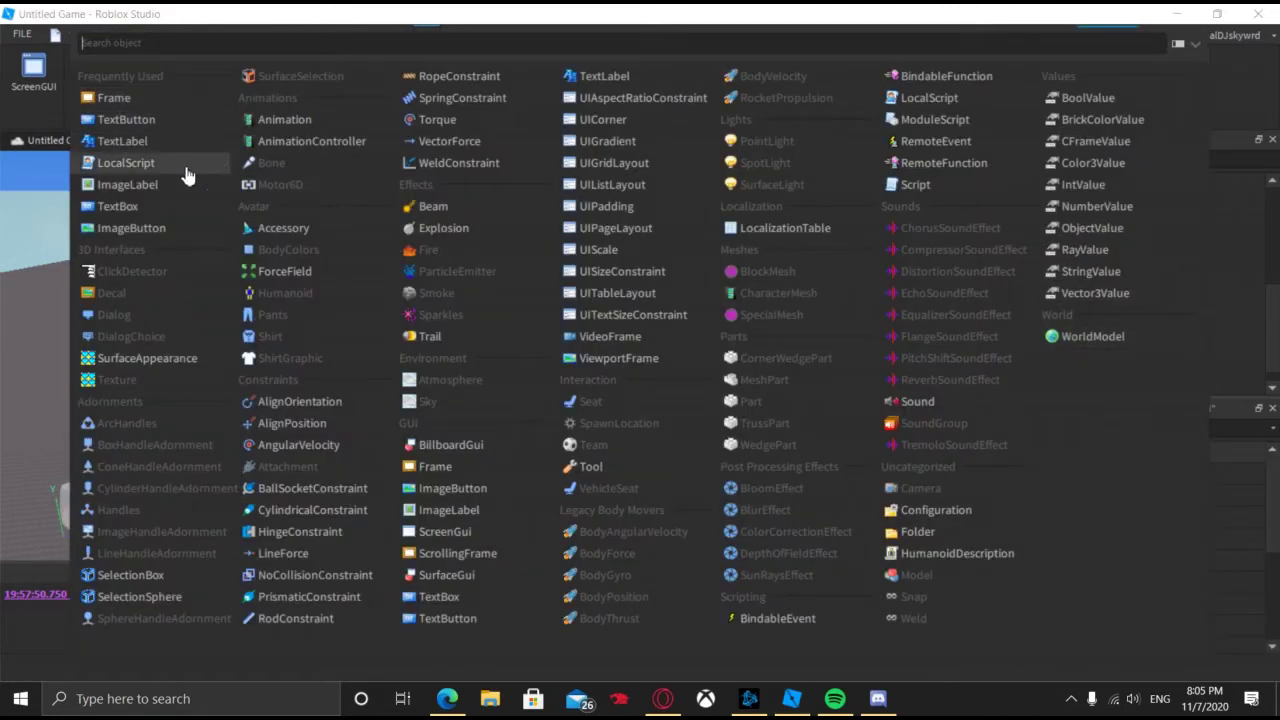
left_click(1229, 80)
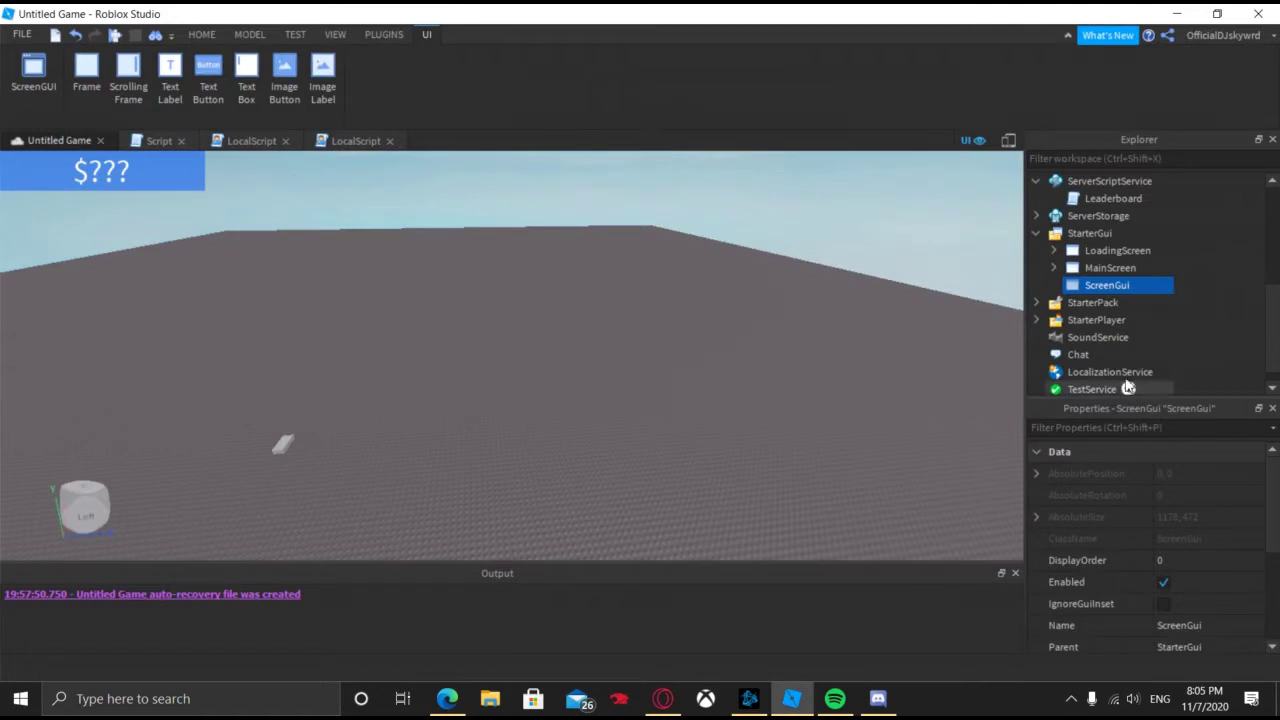
left_click(1142, 287)
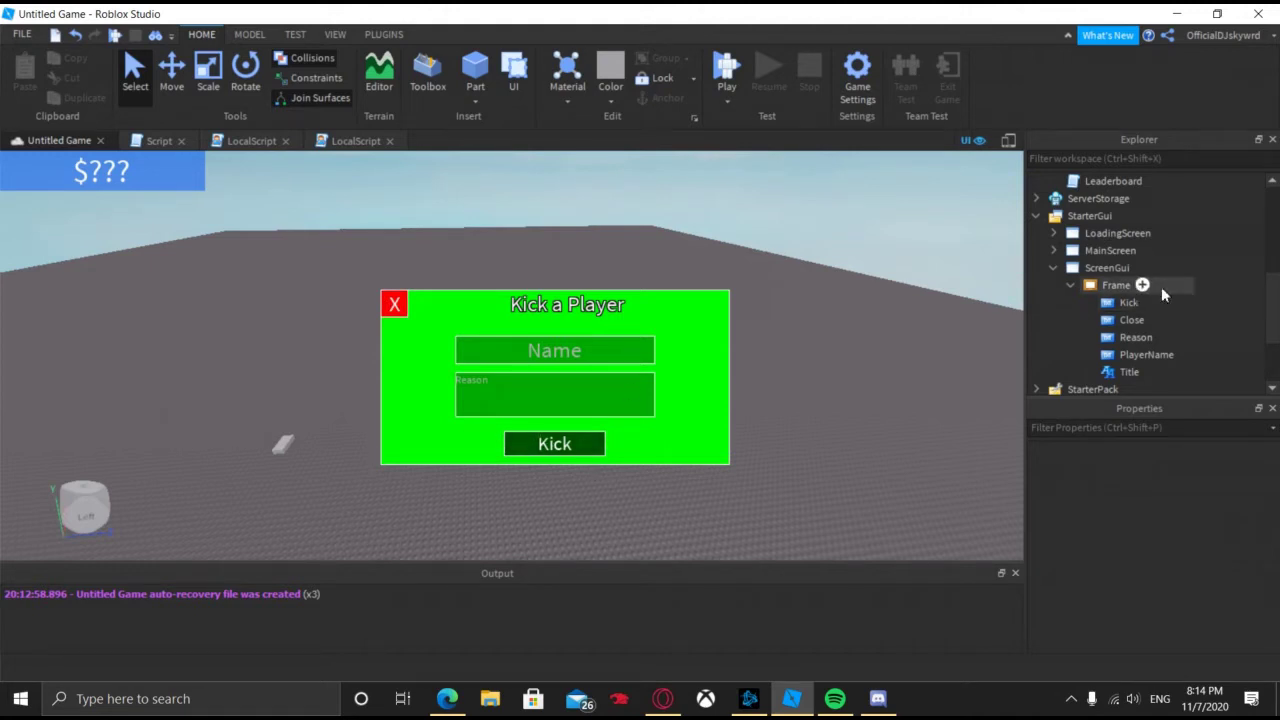
Insert a RemoteEvent into ReplicatedStorage and rename it 'Kick'.
scroll(1143, 300, "up", 2)
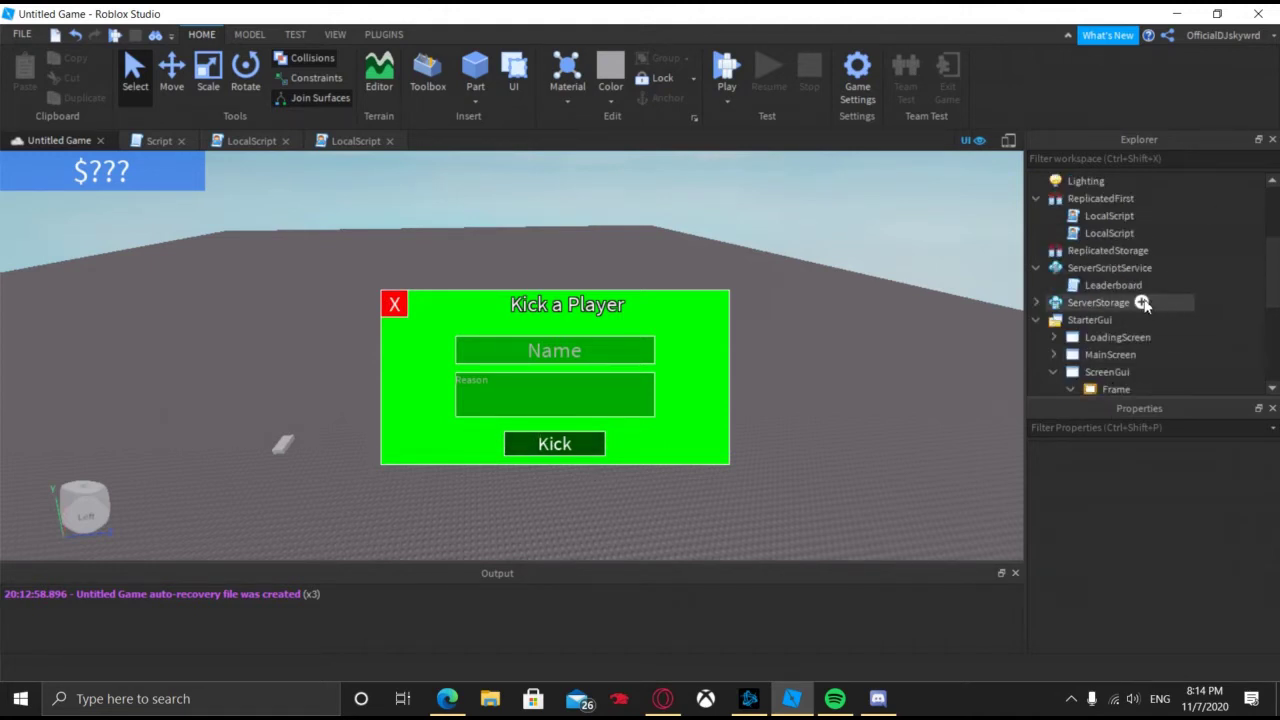
scroll(1143, 300, "up", 1)
left_click(1036, 250)
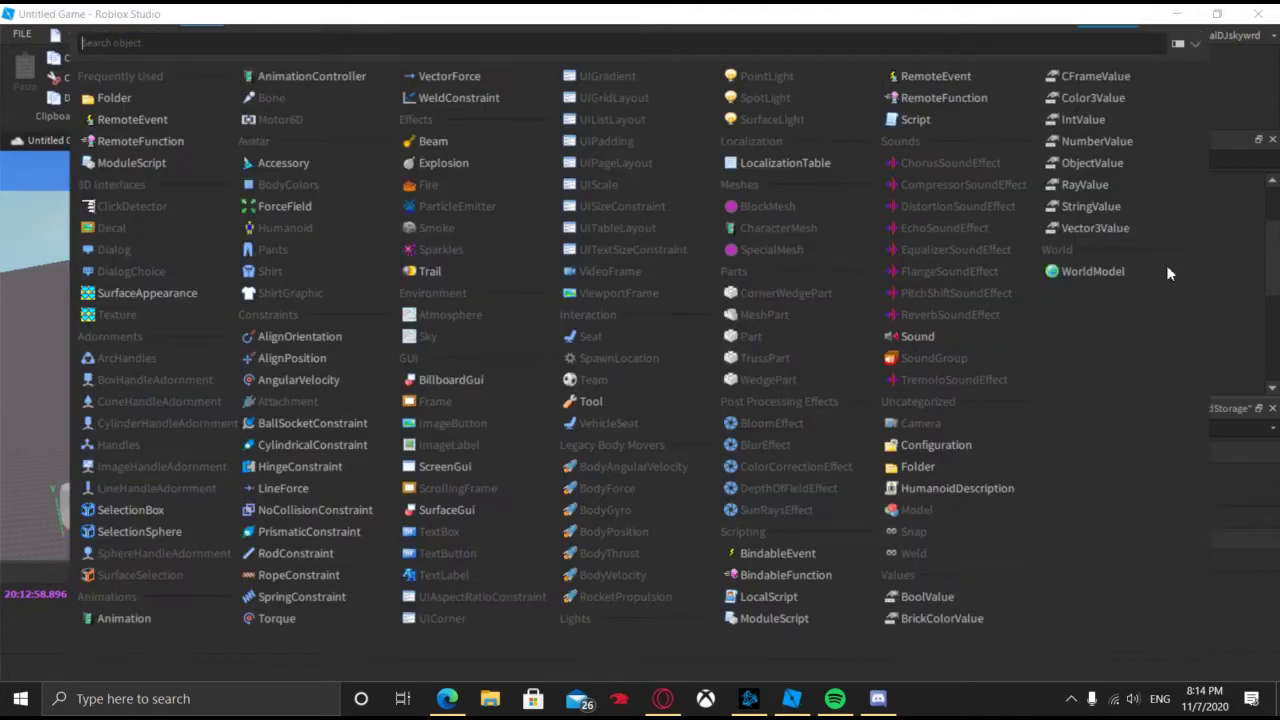
left_click(1160, 268)
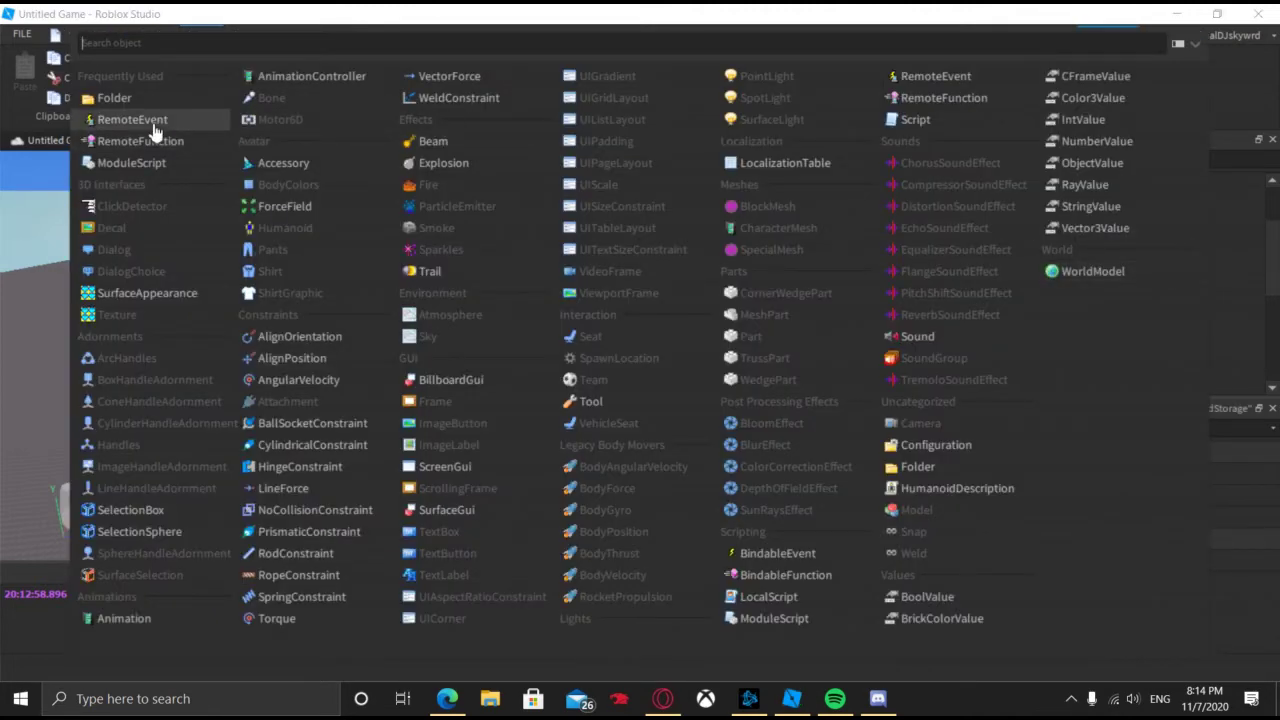
left_click(150, 120)
left_click(1115, 285)
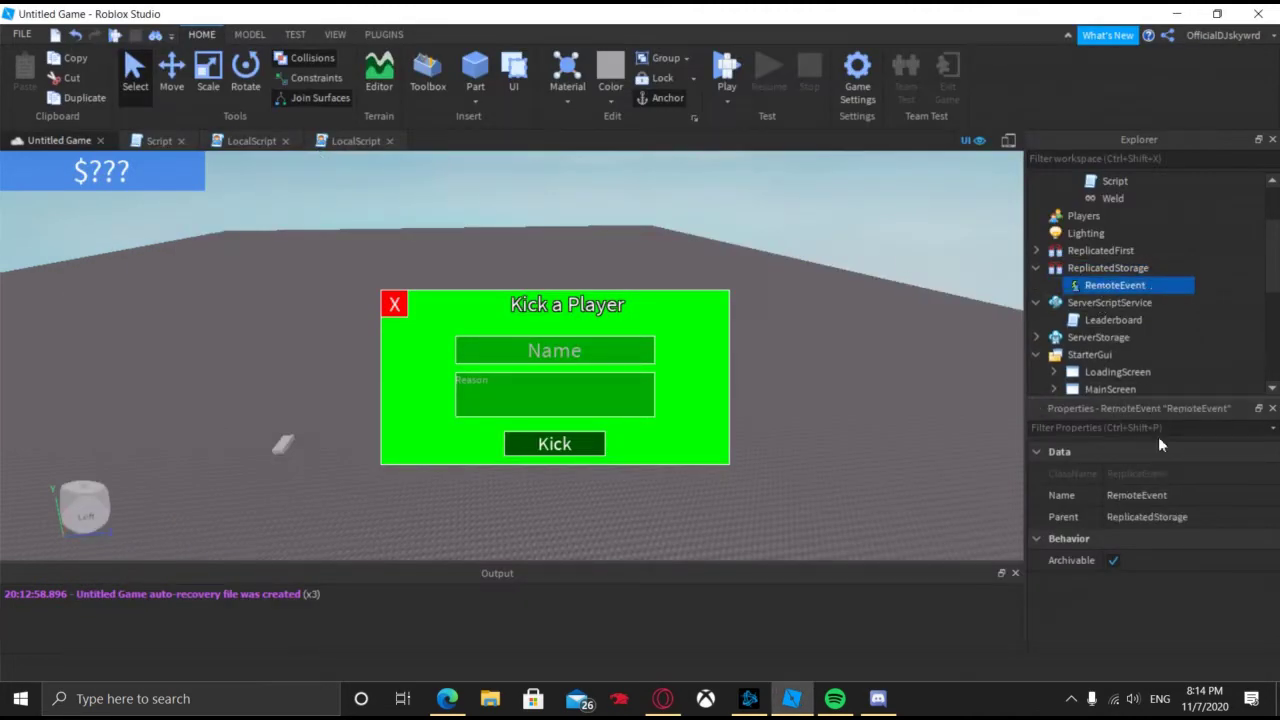
left_click(1168, 495)
type("Kick")
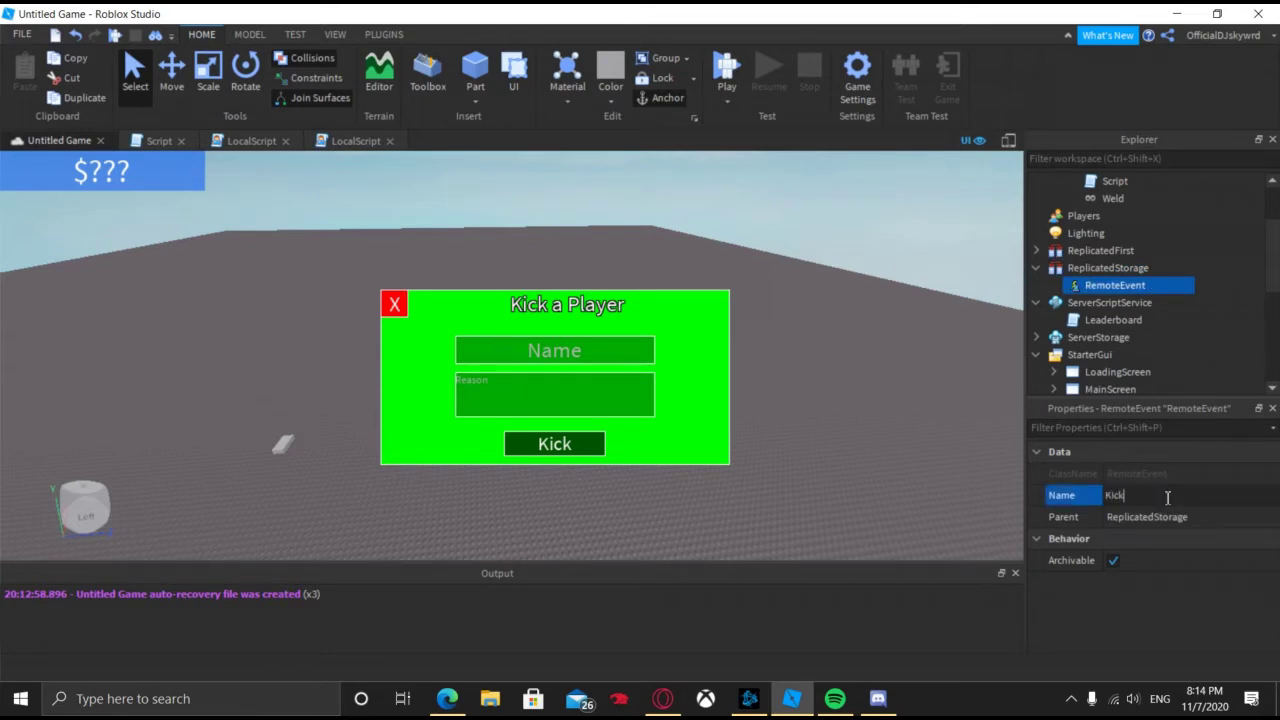
key("Return")
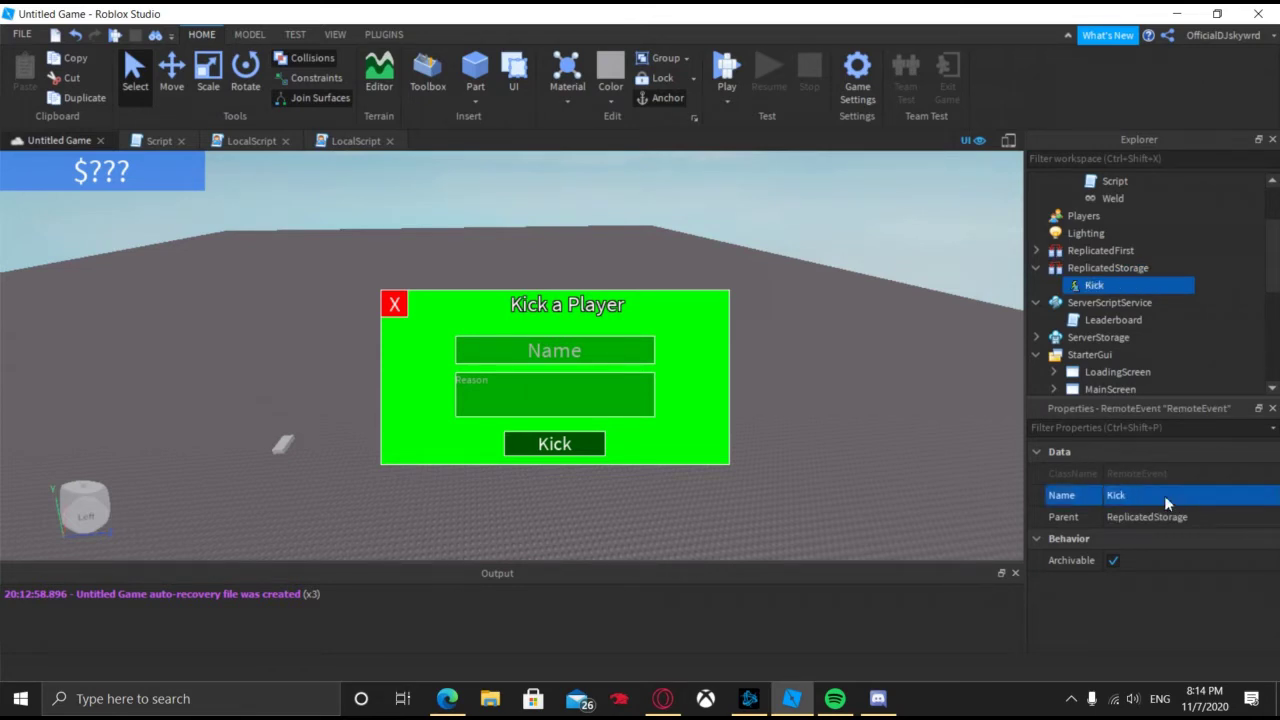
Insert a Script into ServerScriptService and replace its print line with 'KickHandler'.
left_click(1164, 302)
left_click(172, 105)
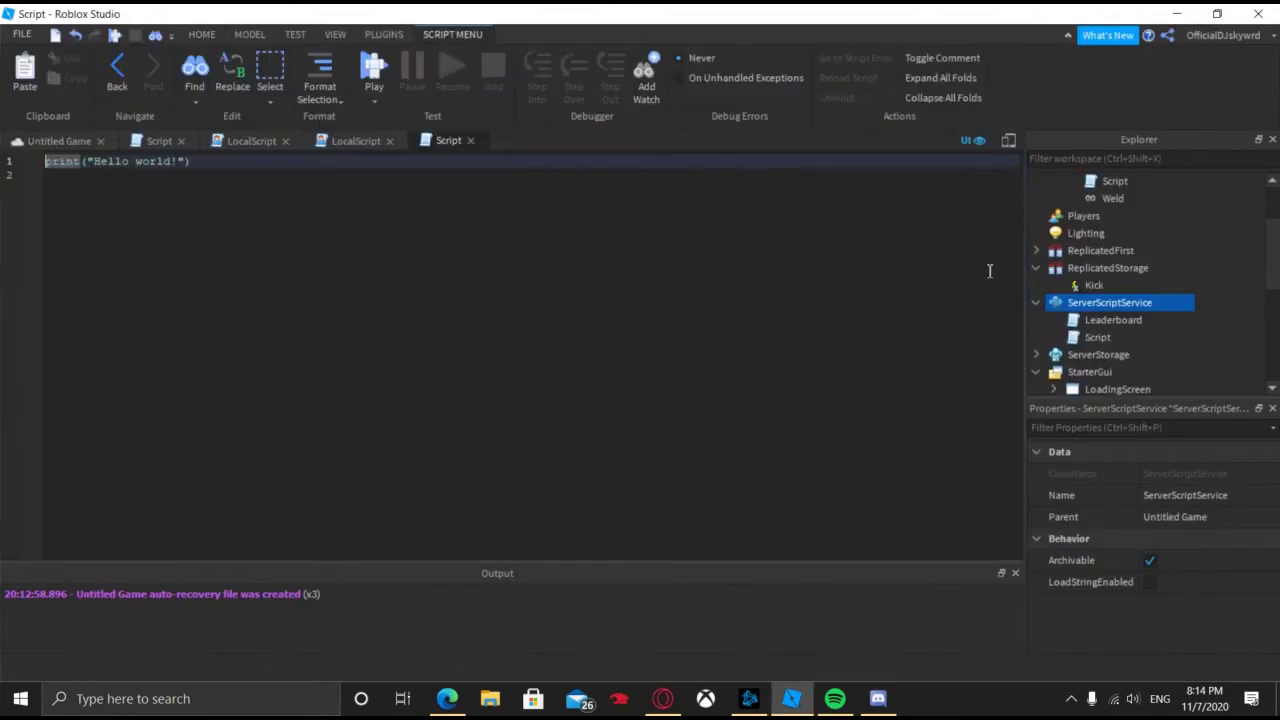
left_click(1117, 337)
key("ctrl+a")
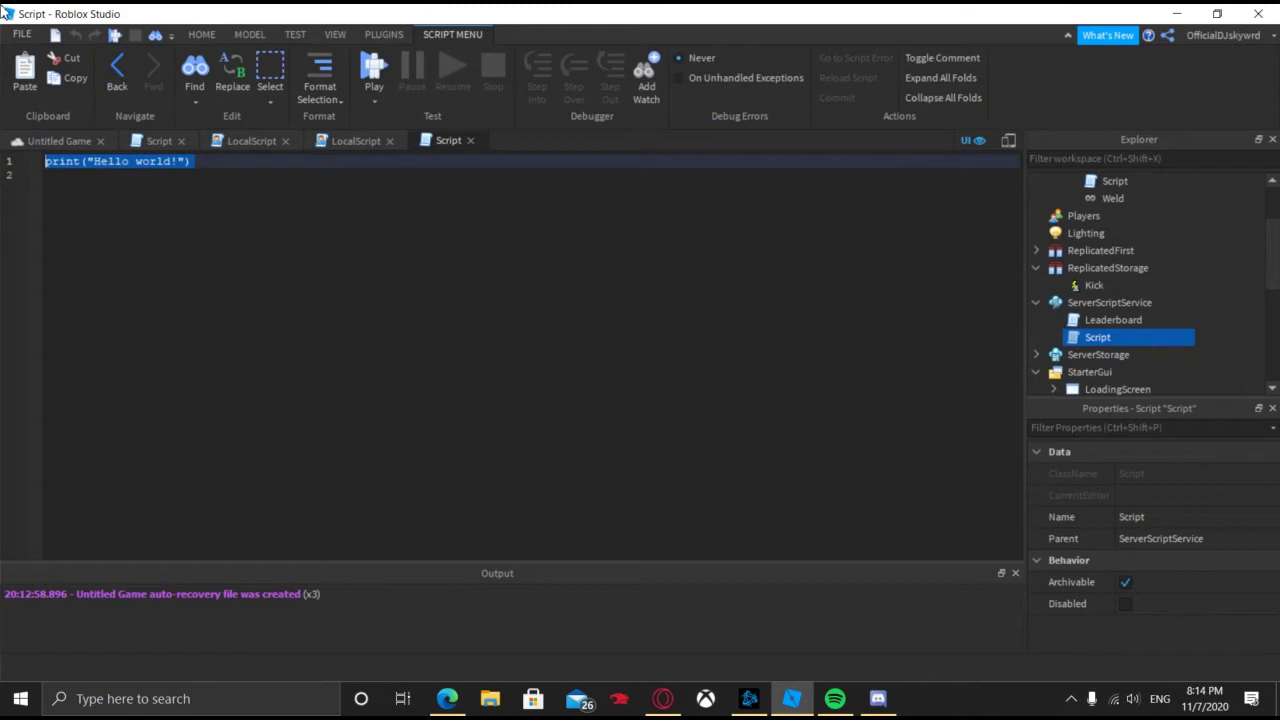
type("KickH")
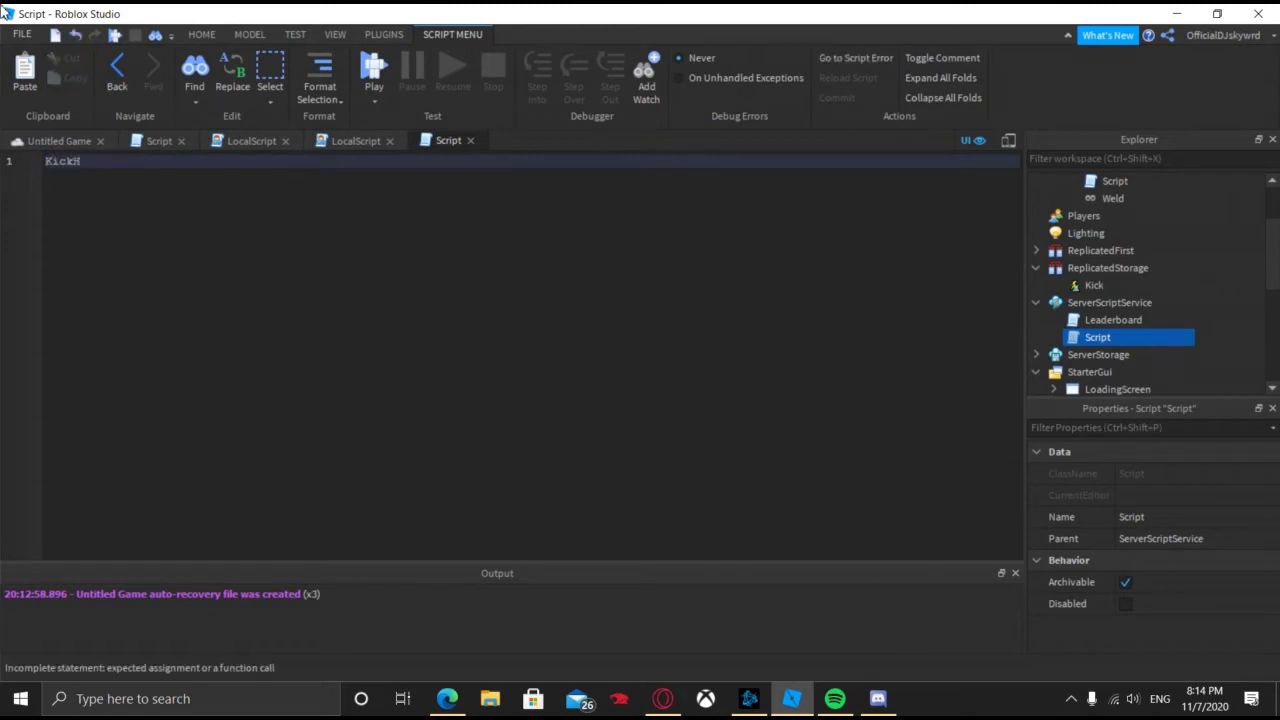
type("andler")
key("Return")
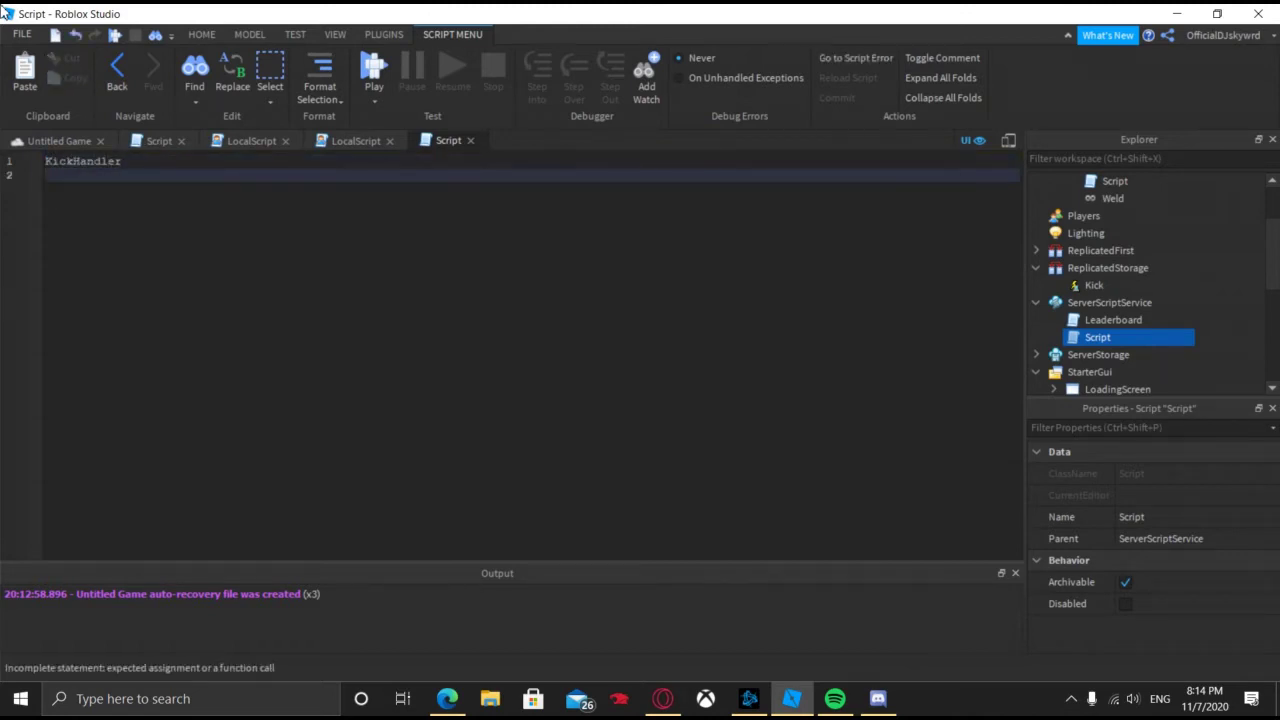
key("BackSpace")
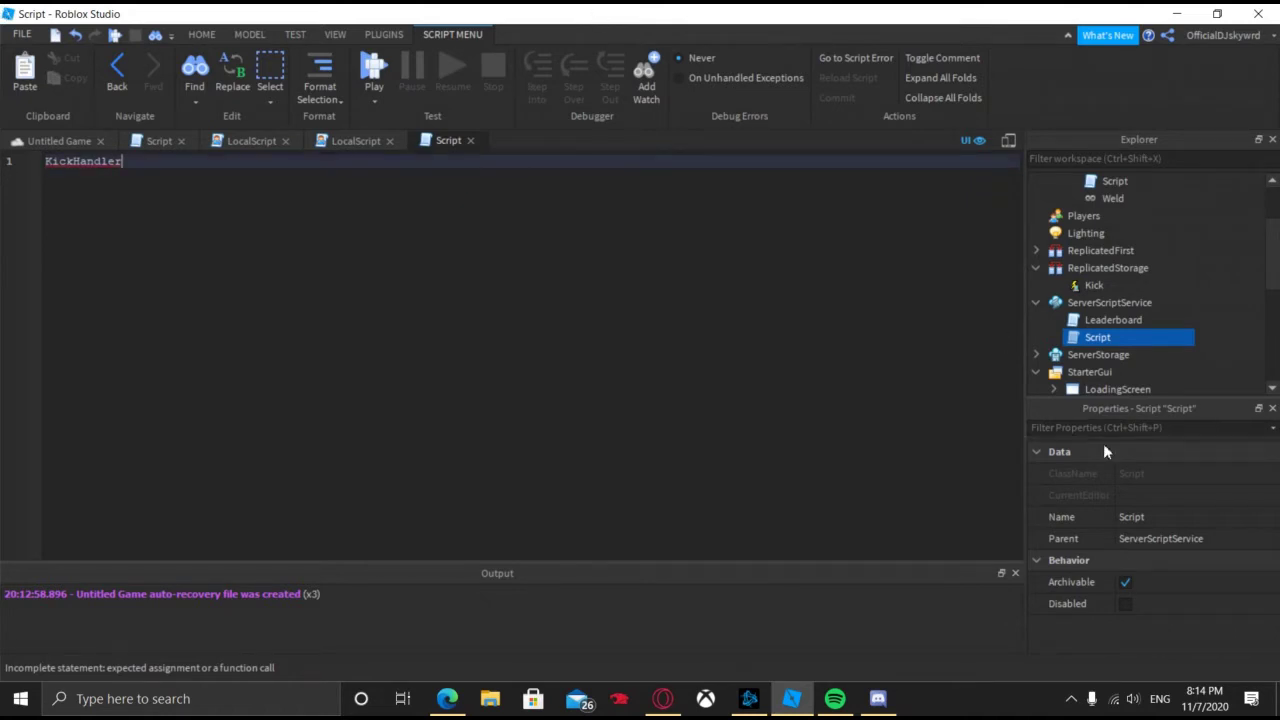
Rename the new script to 'KickHandler'.
left_click(1131, 517)
type("KickHan")
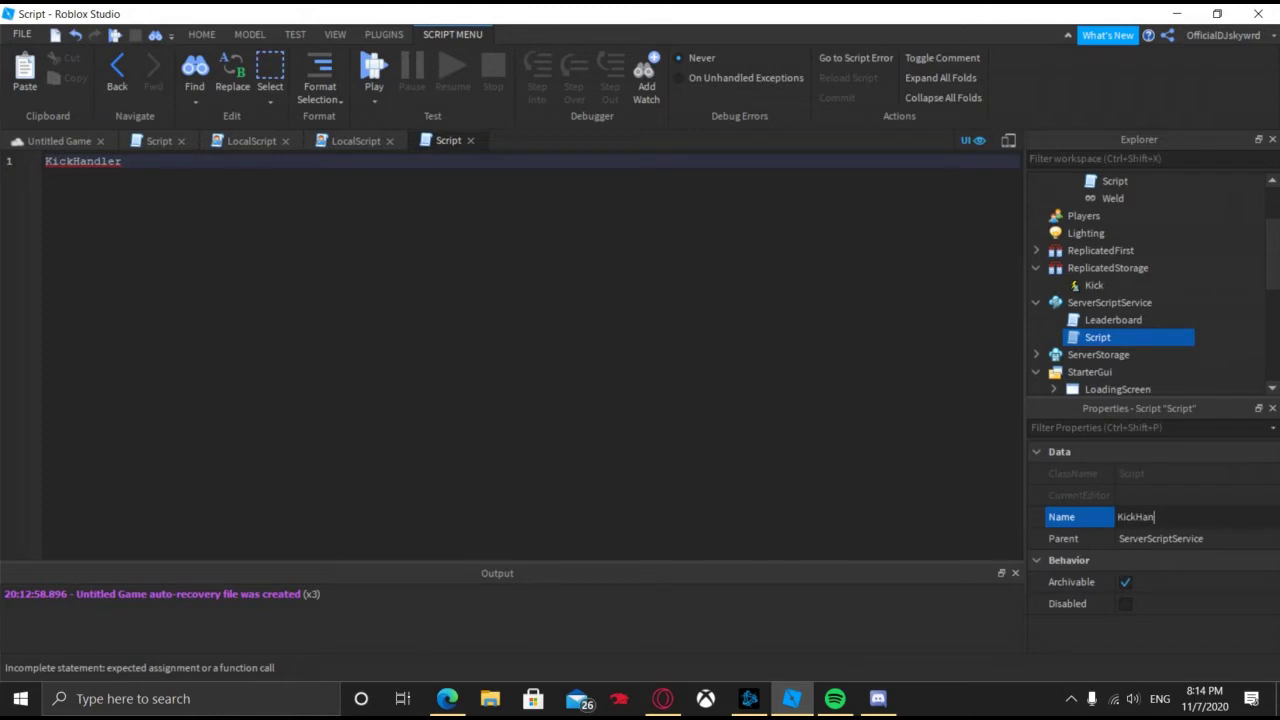
type("dler")
key("Return")
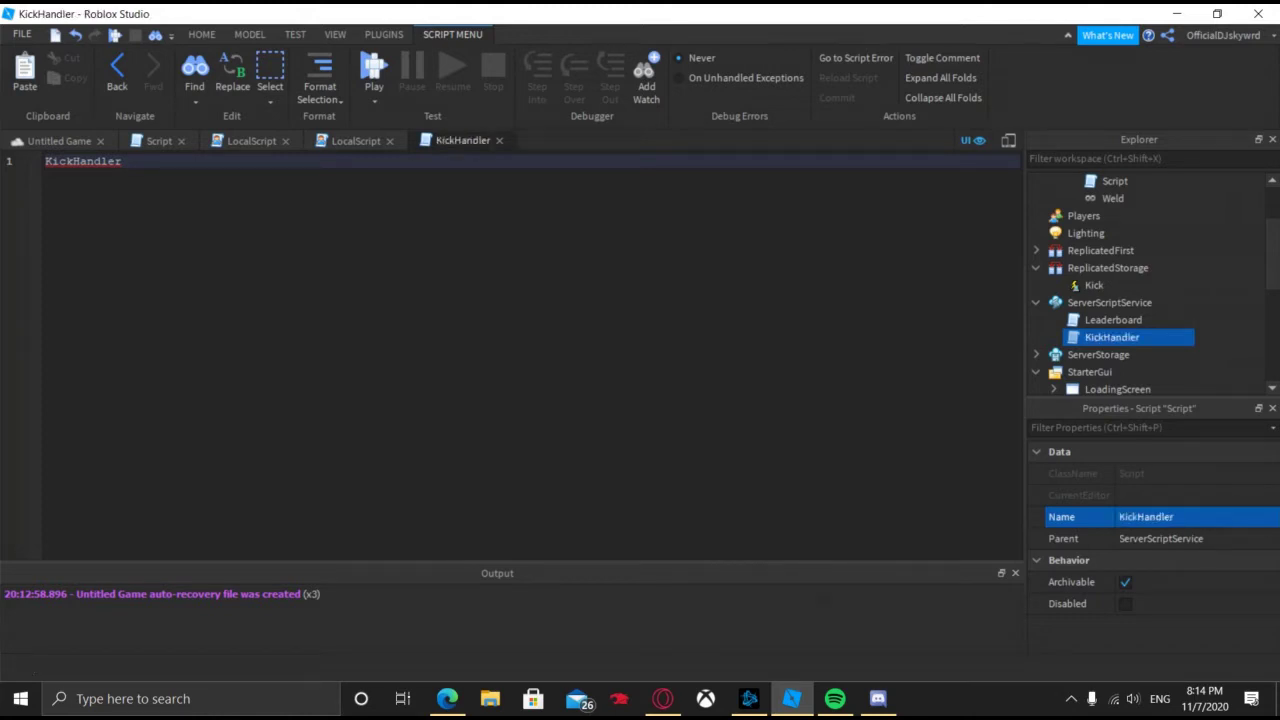